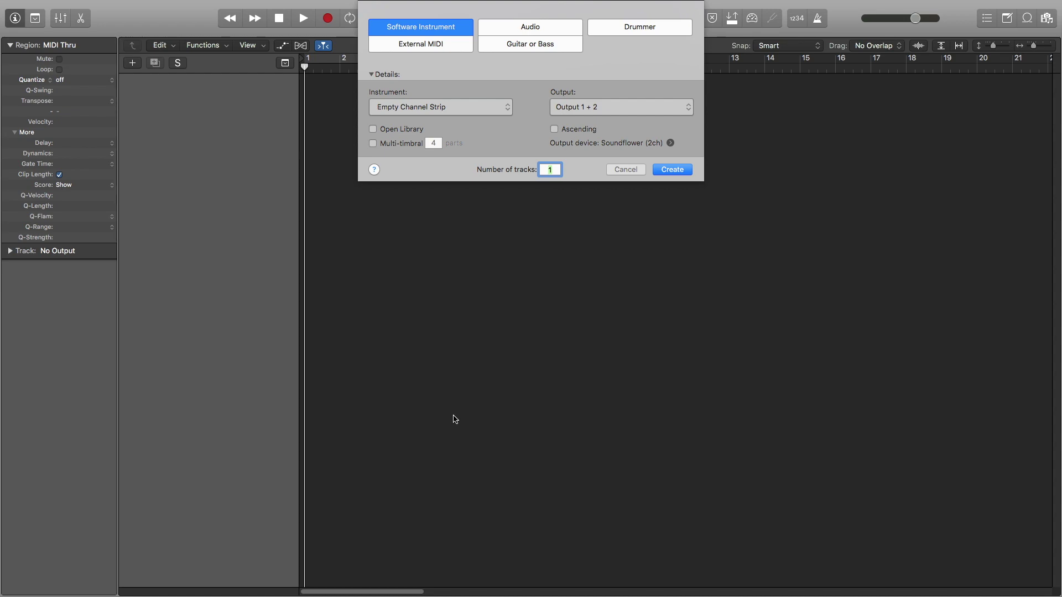
Create a single Software Instrument track, Inst 1, with an Empty Channel Strip.
click(682, 173)
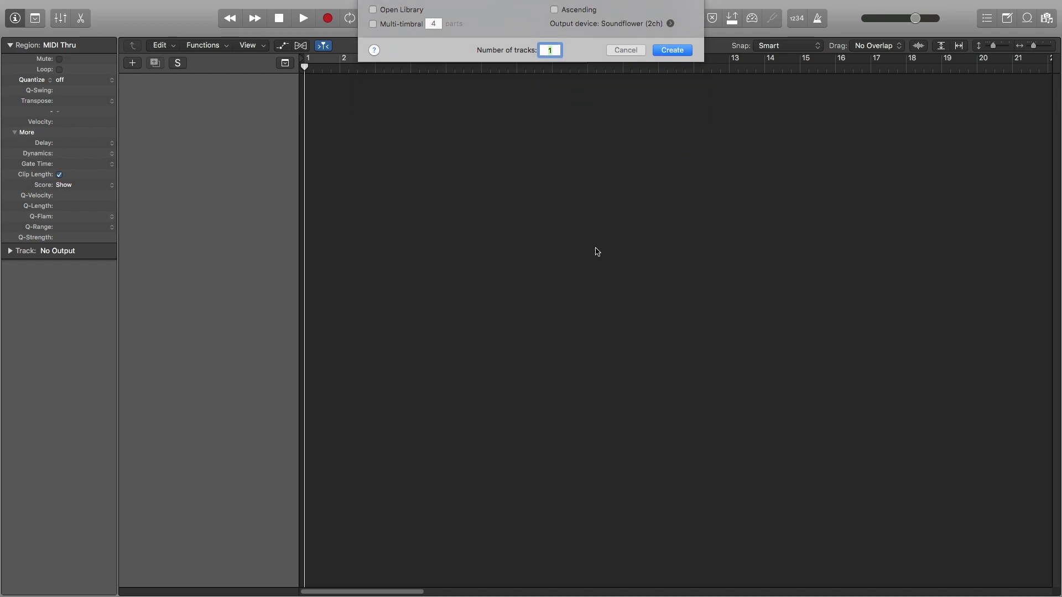
click(40, 354)
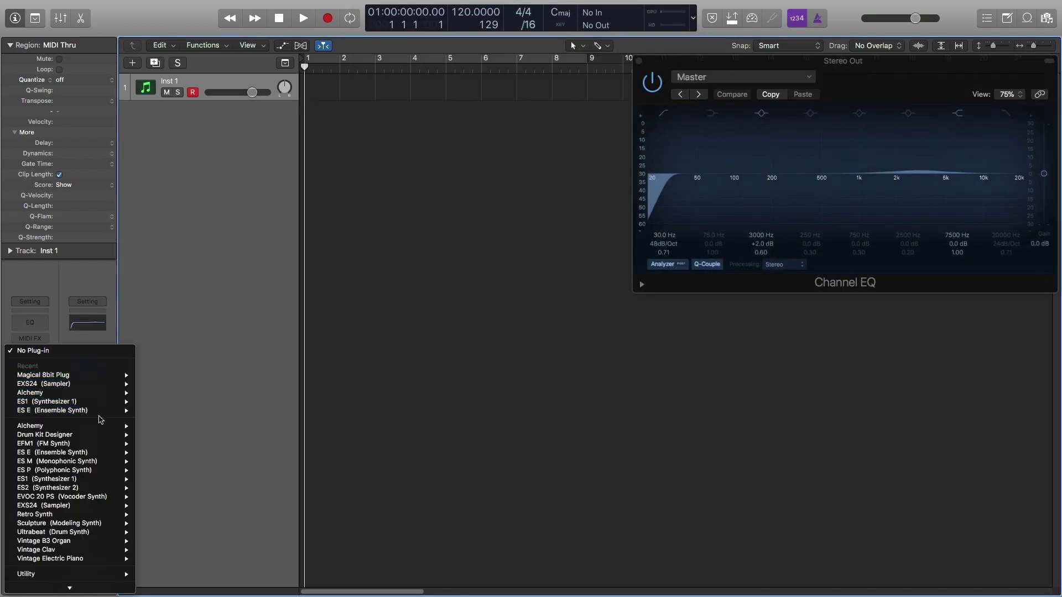
Load Alchemy in stereo on Inst 1 and move its window off the tracks.
mouse_move(103, 426)
click(149, 427)
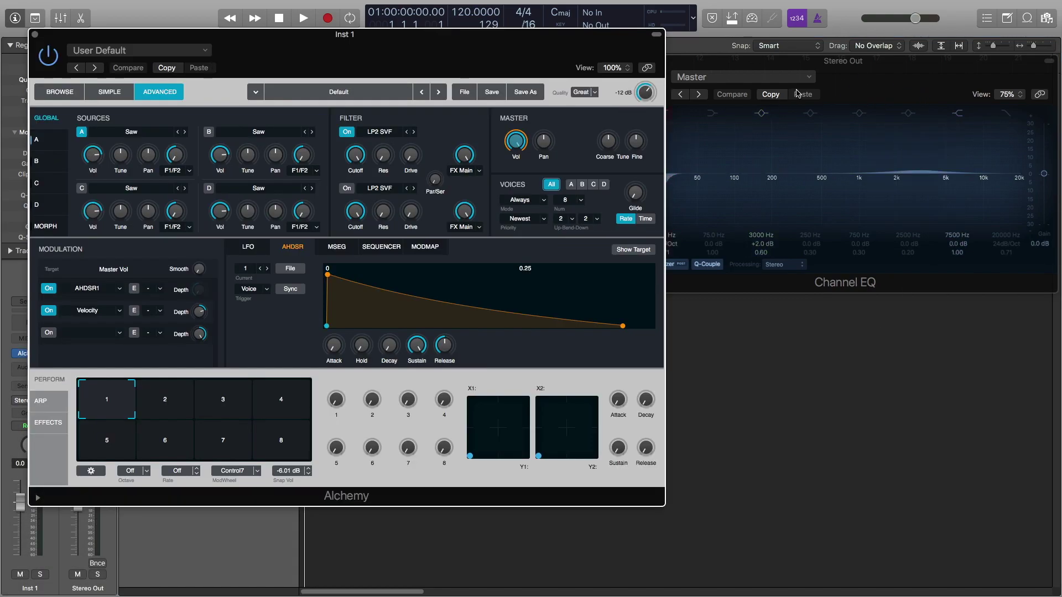
drag(426, 65, 573, 121)
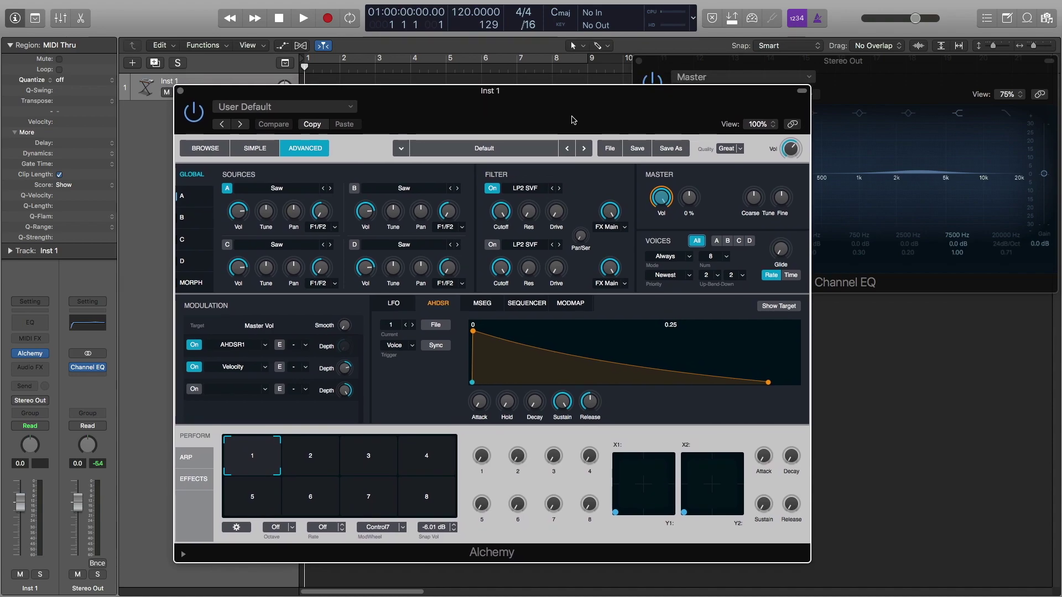
Switch Source A's waveform from Saw to Load VA > Basic > Sine.
click(299, 194)
mouse_move(305, 215)
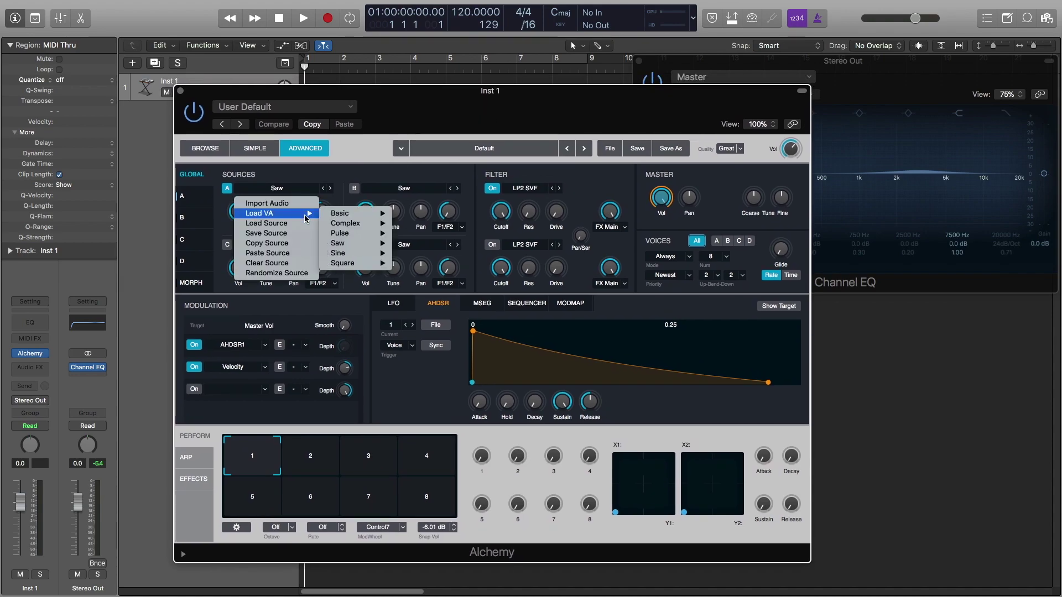
mouse_move(365, 216)
click(411, 222)
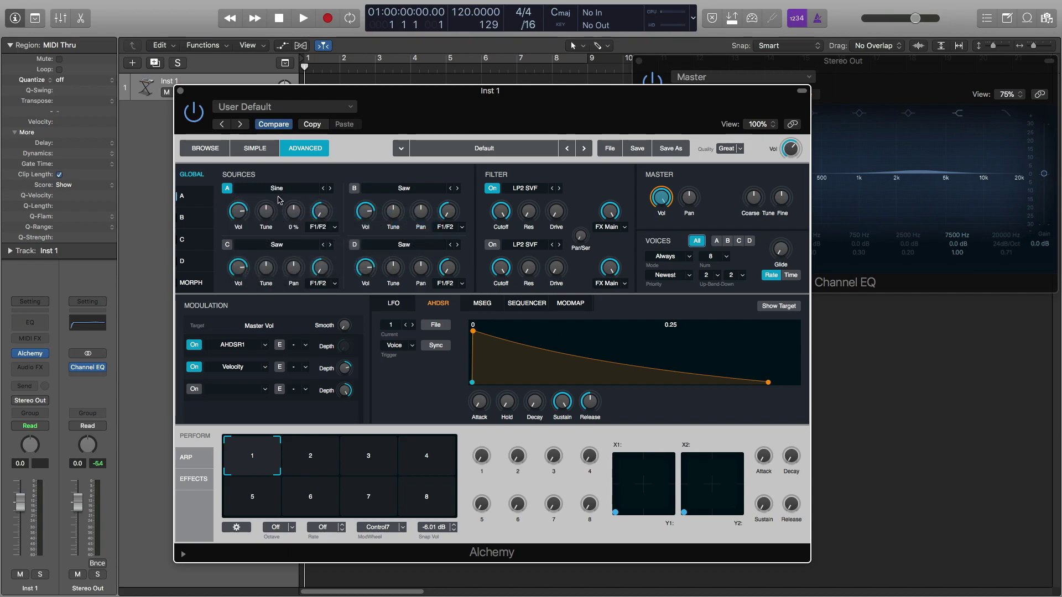
right_click(267, 211)
Add a new LFO modulating Source A's coarse tune.
mouse_move(313, 217)
mouse_move(381, 217)
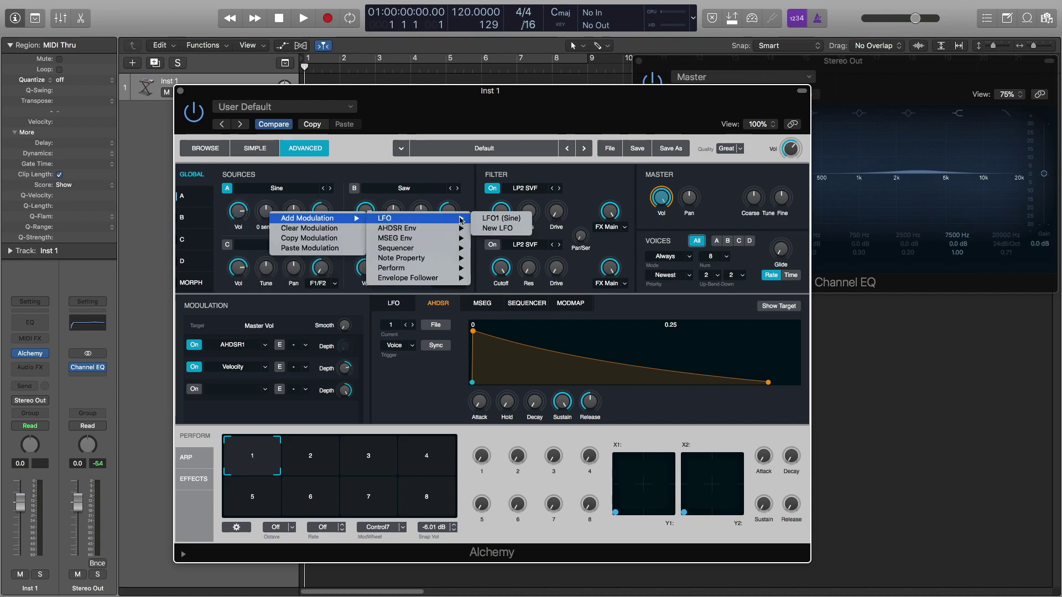
click(500, 217)
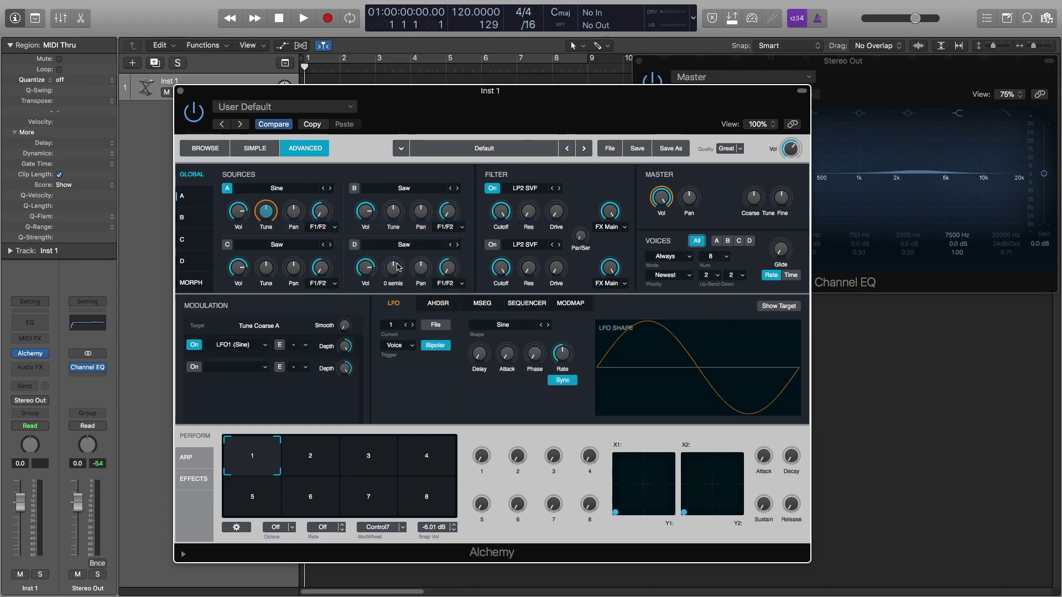
Set the LFO shape to Basic > Ramp Down.
mouse_move(565, 358)
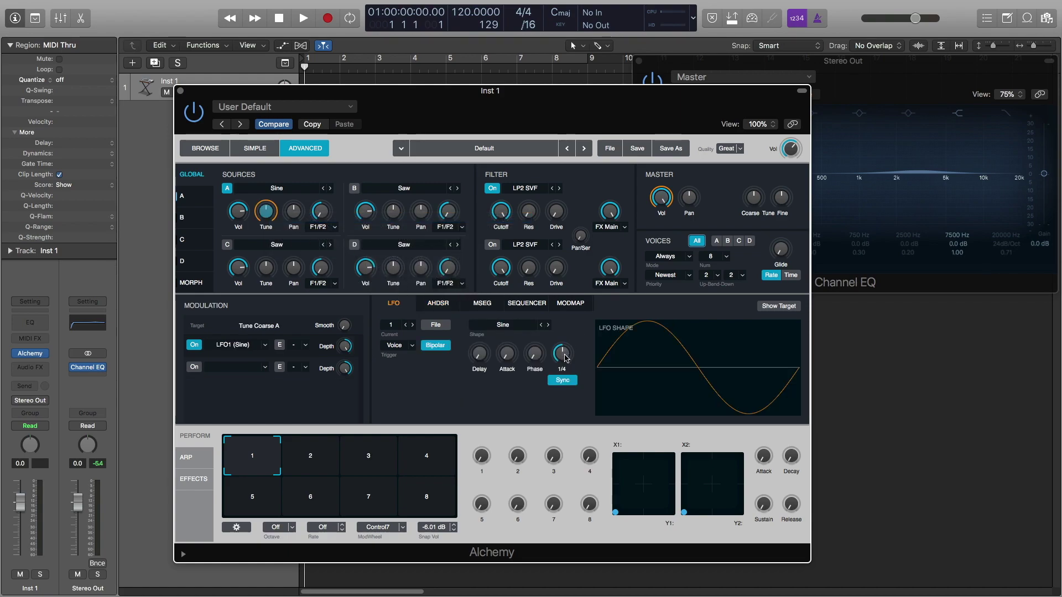
click(520, 326)
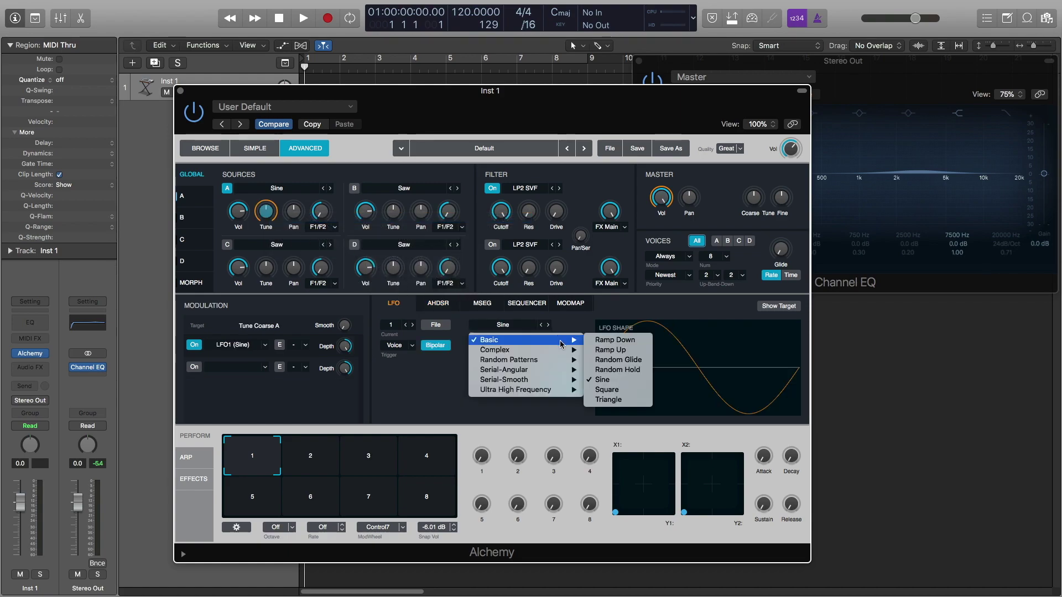
click(617, 342)
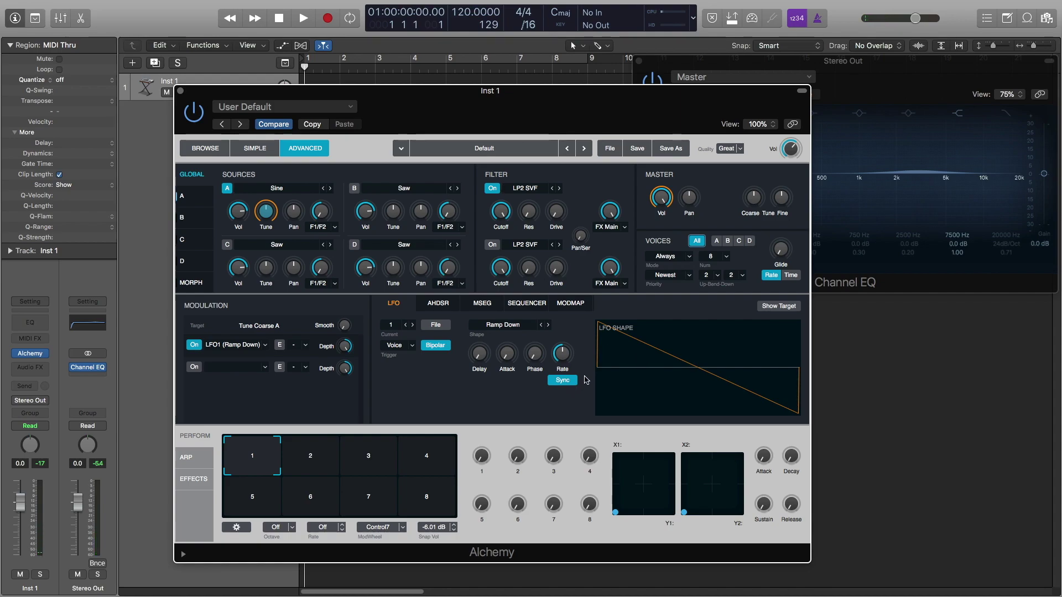
mouse_move(562, 356)
Set the LFO rate to 2 and drag Source A's tune down to a negative semitone value.
drag(565, 367, 568, 387)
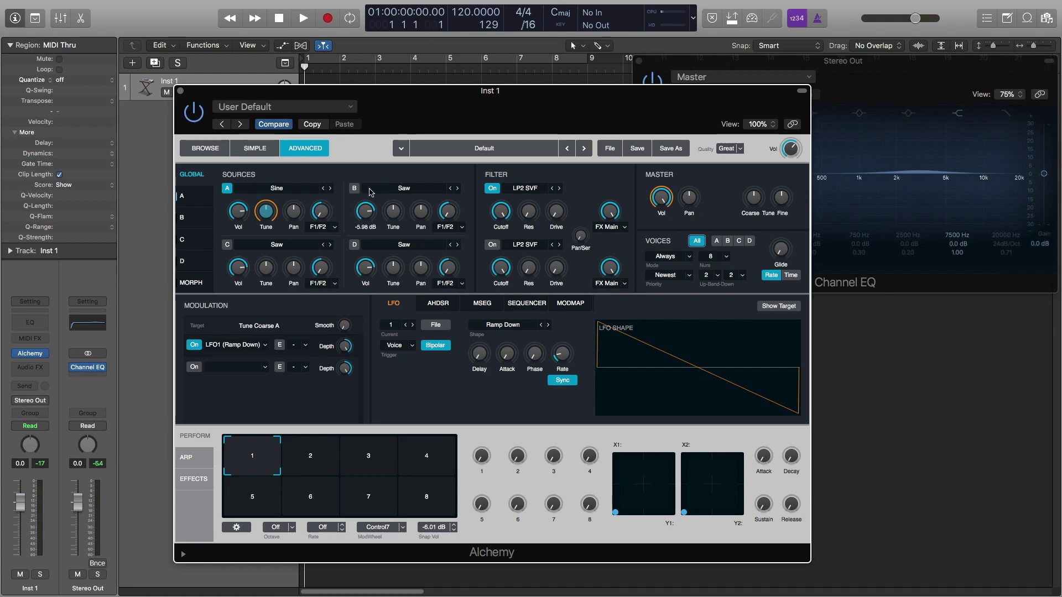
mouse_move(270, 214)
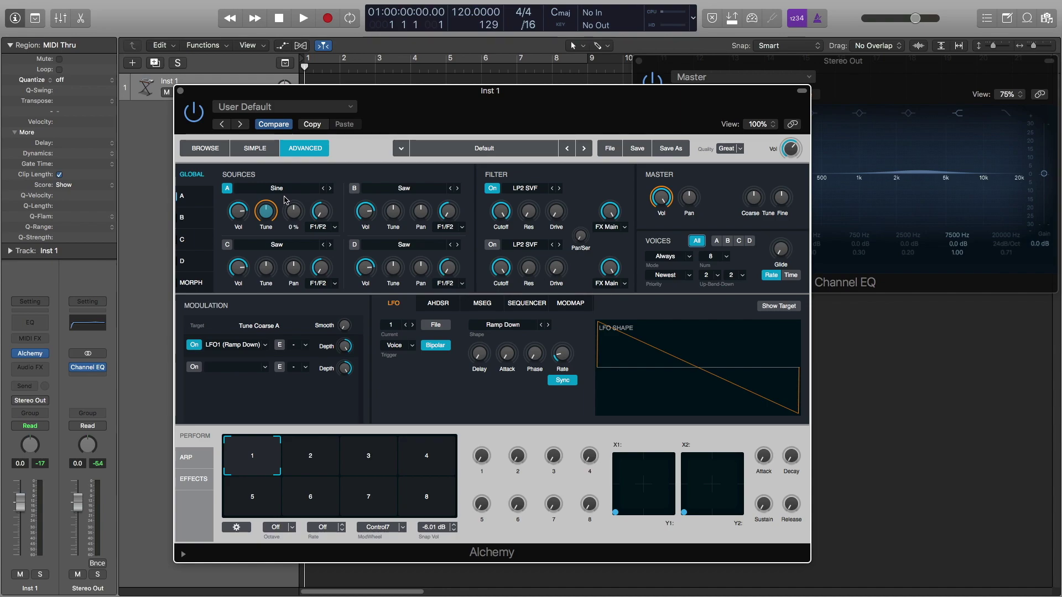
drag(267, 215, 267, 244)
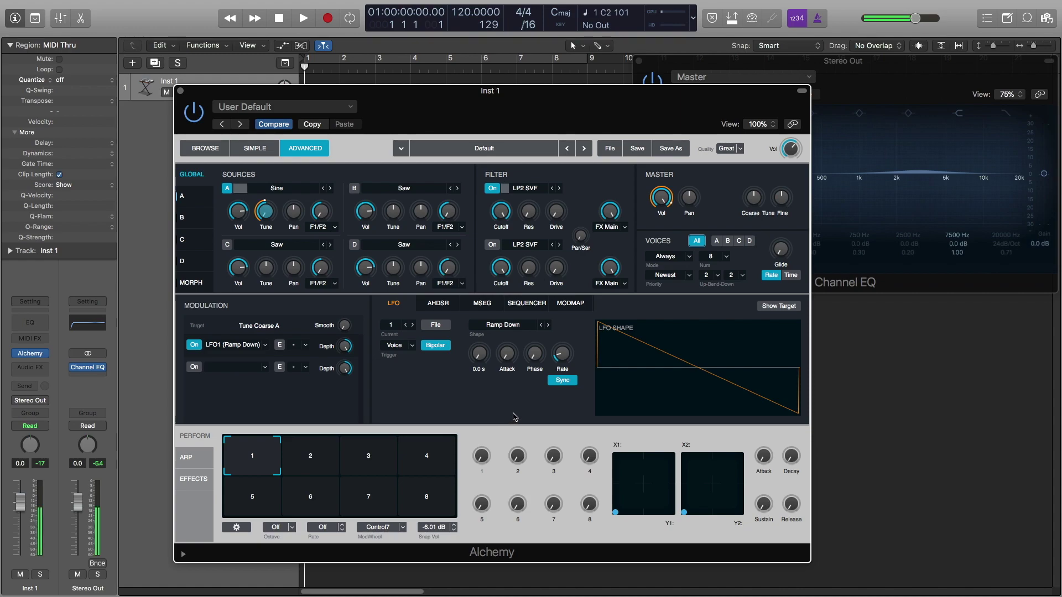
Close the Alchemy window, leaving the Channel EQ window open.
click(927, 70)
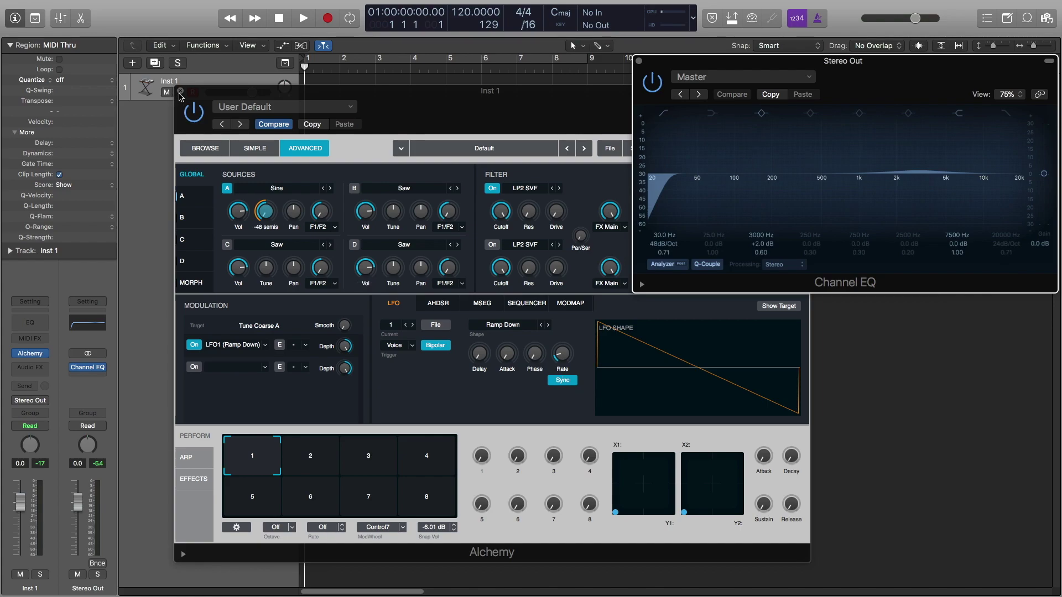
click(179, 95)
click(180, 92)
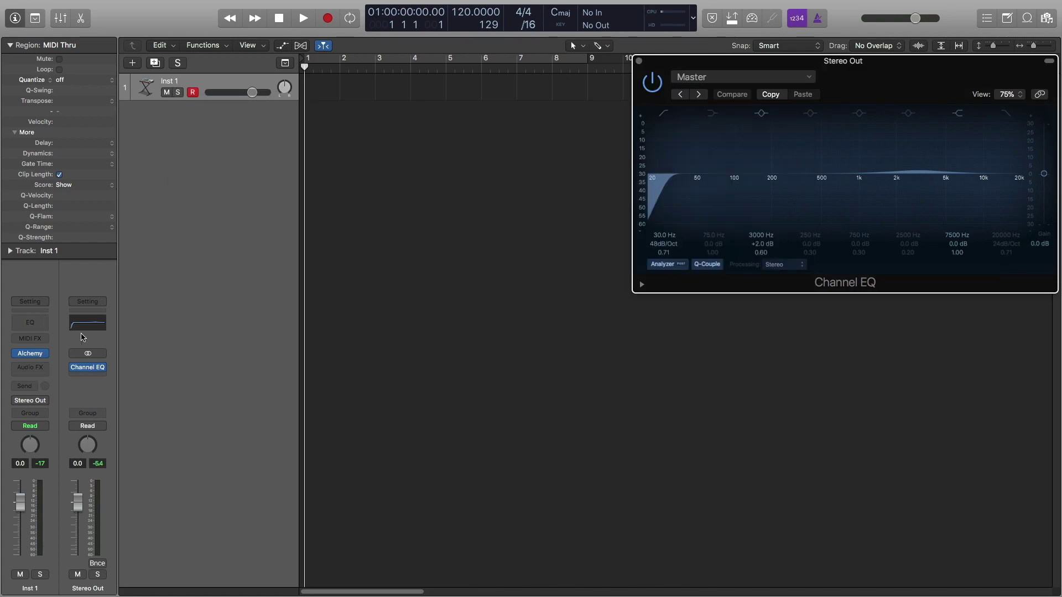
Add track Inst 2 with Option-Cmd-S, load EXS24 (Sampler) in mono, and switch it to legato.
key(alt+super+s)
click(23, 354)
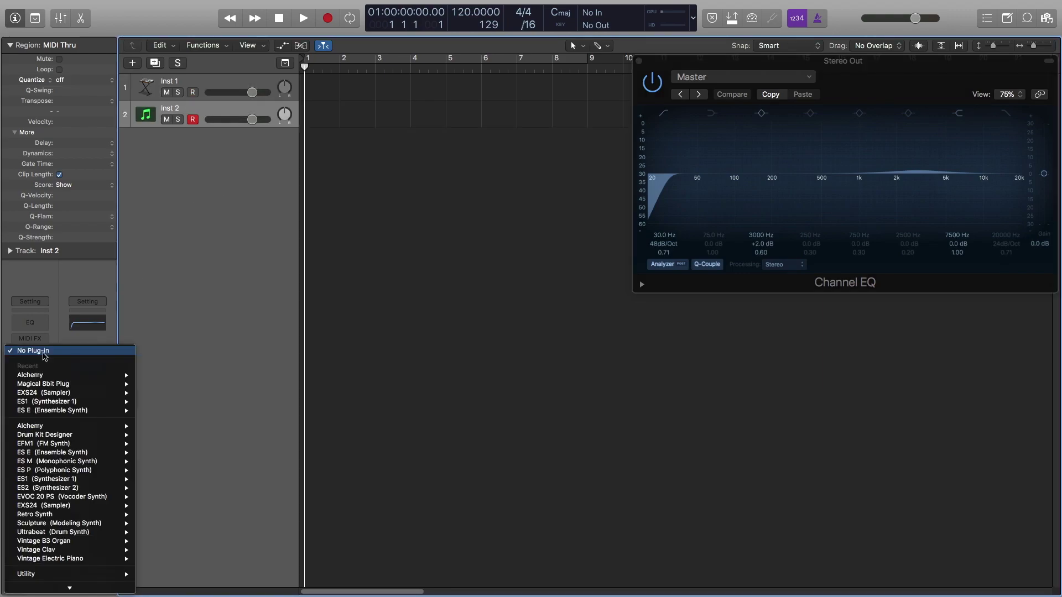
mouse_move(109, 505)
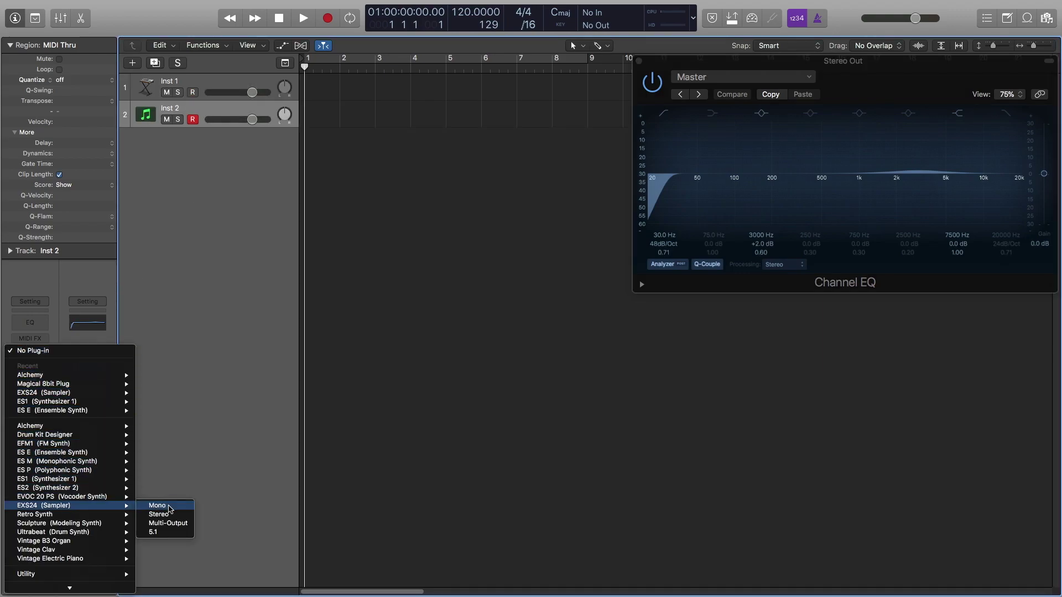
click(166, 507)
drag(295, 54, 457, 208)
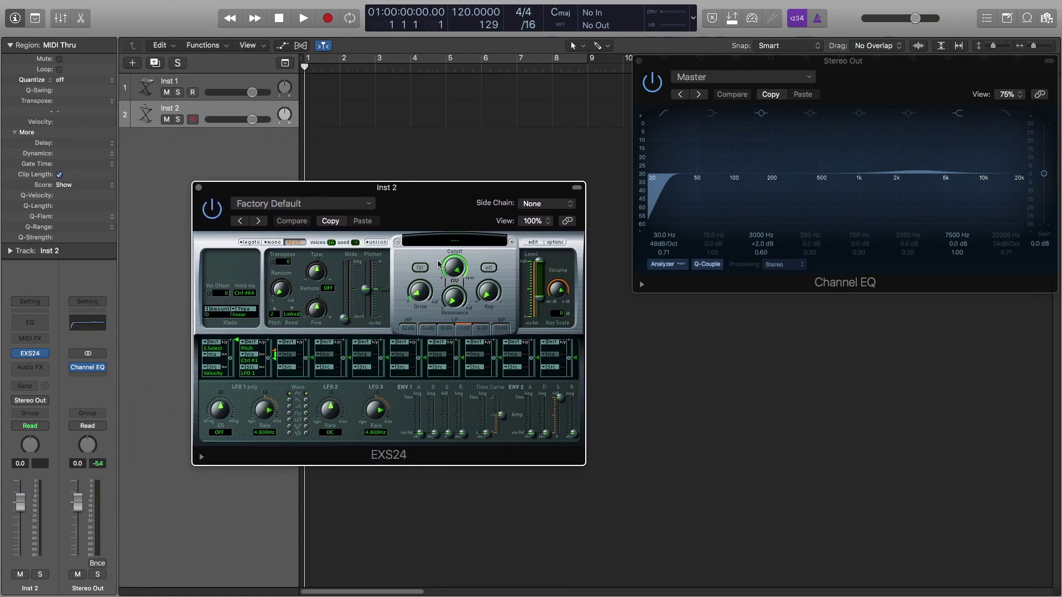
click(252, 243)
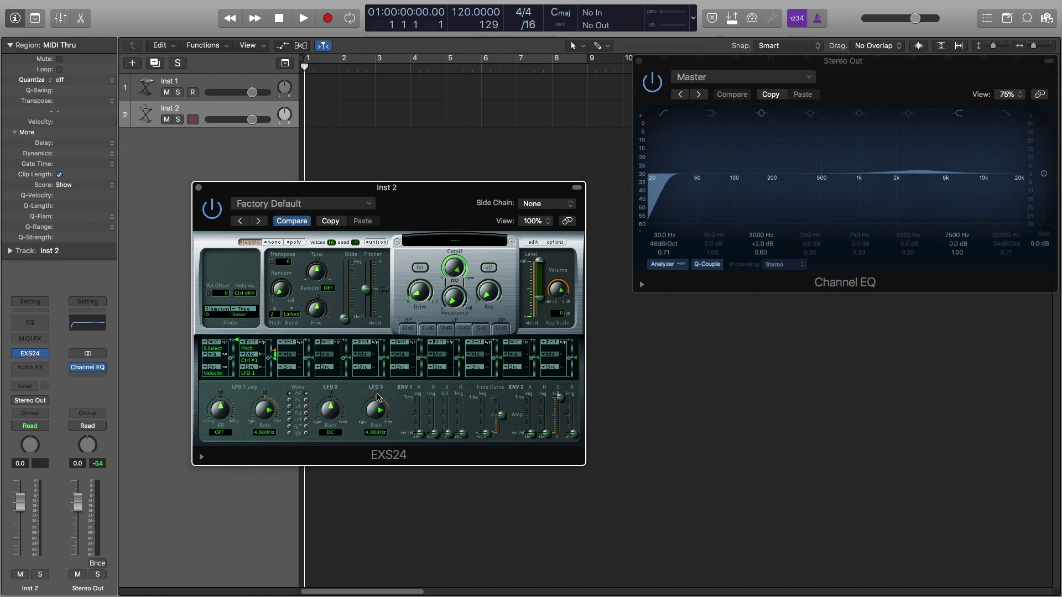
Raise the EXS24 Glide slider to maximum and close the instrument window.
drag(345, 319, 348, 249)
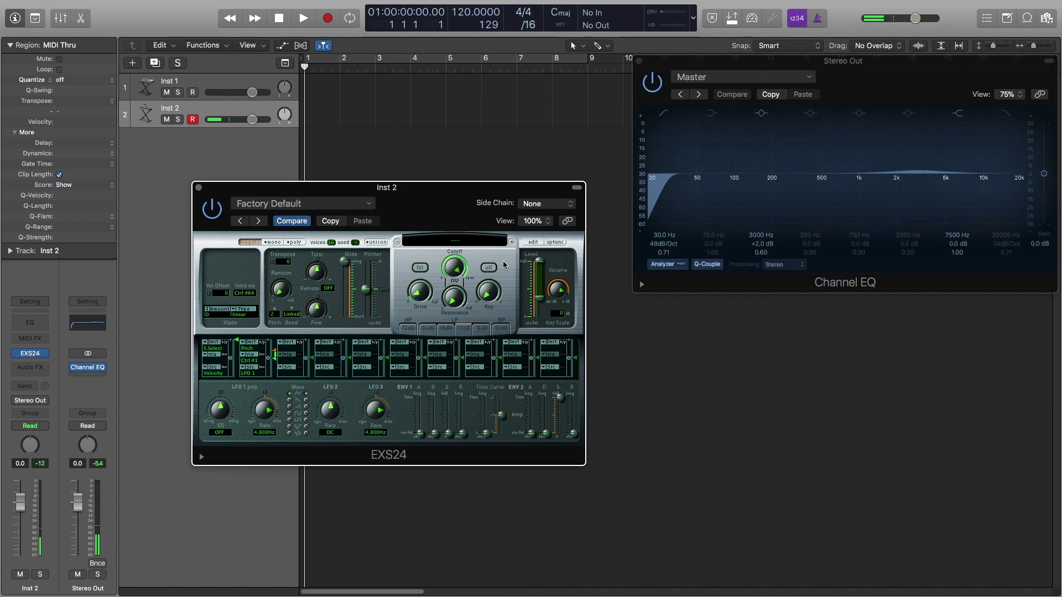
click(197, 188)
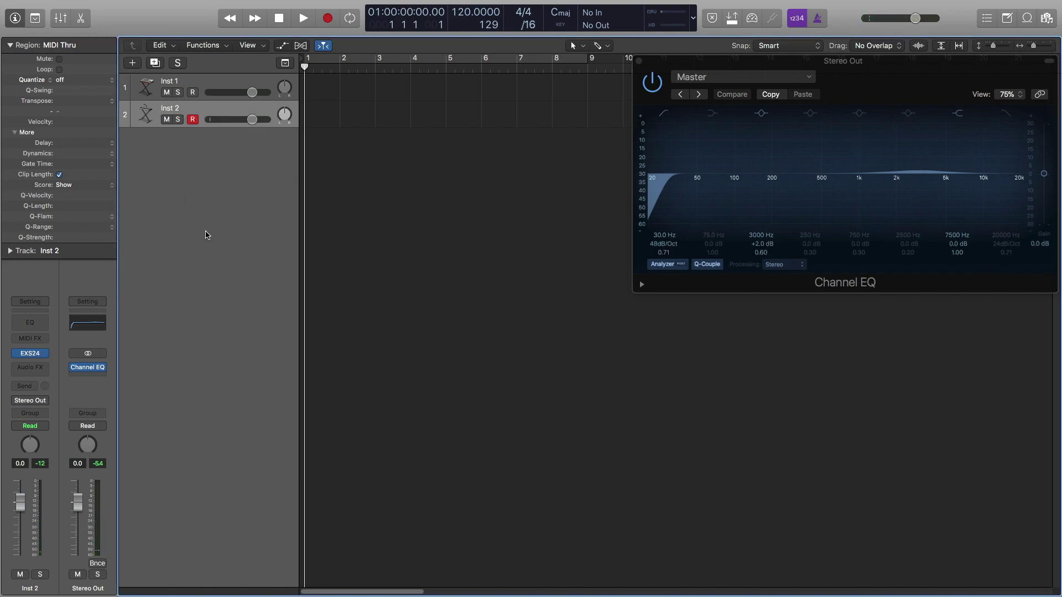
Add track Inst 3 and load AU Instruments > YMCK > Magical 8bit Plug in mono.
double_click(205, 235)
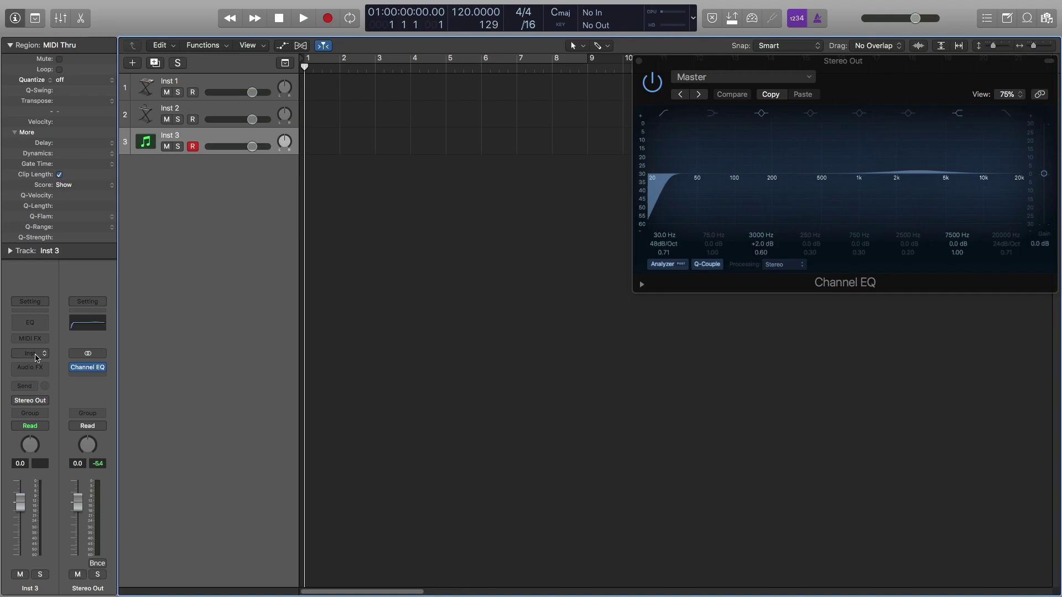
click(35, 353)
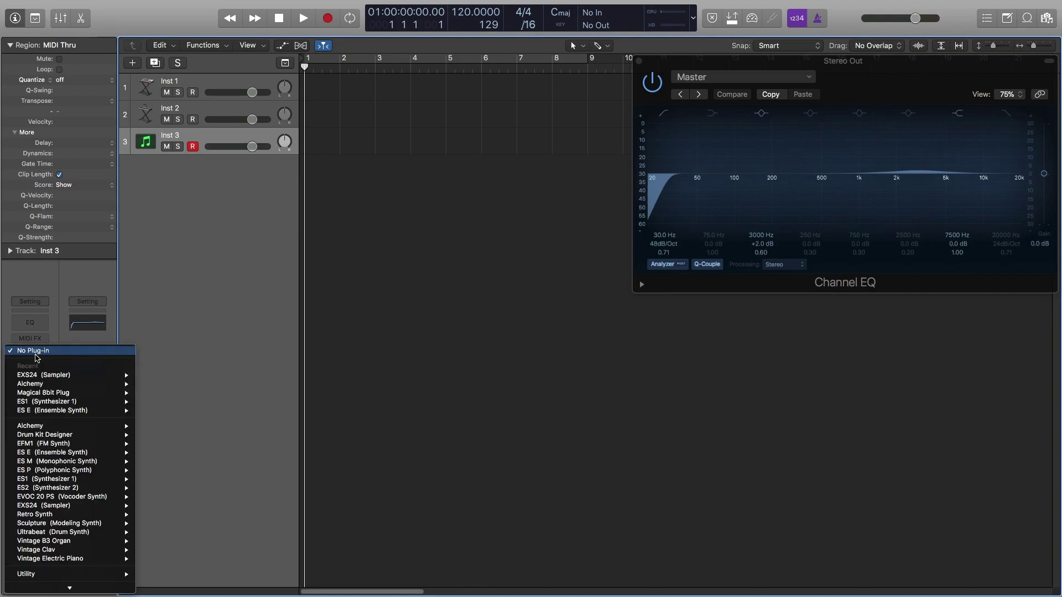
mouse_move(111, 568)
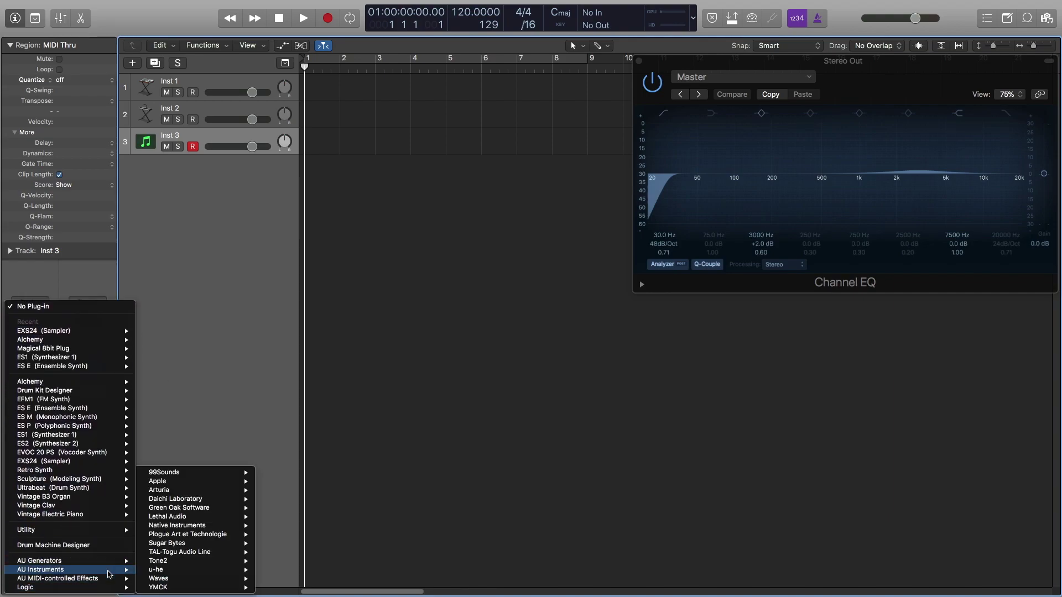
mouse_move(193, 587)
mouse_move(309, 587)
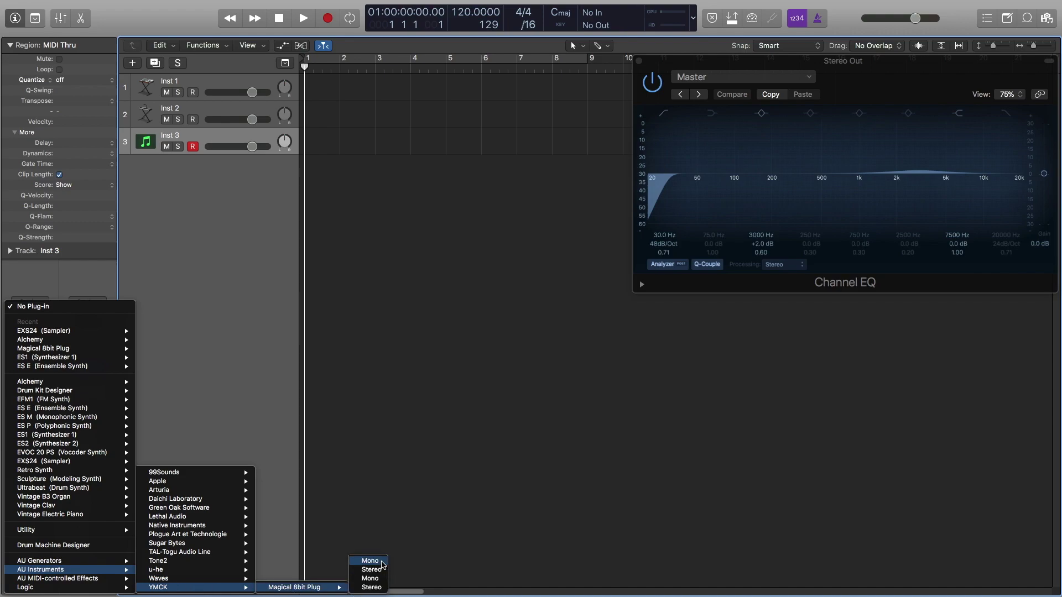
click(370, 561)
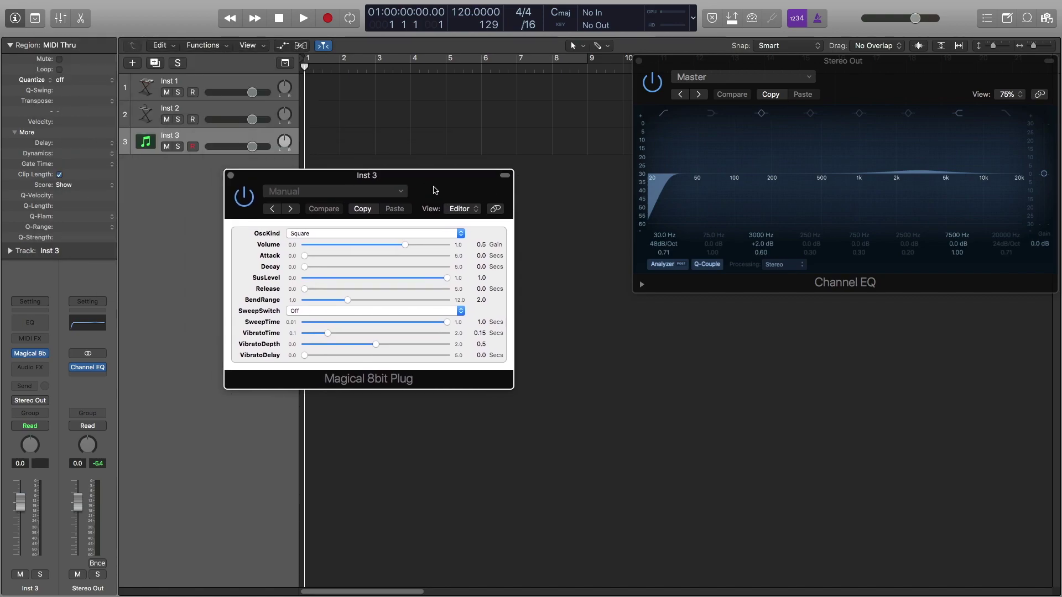
Set Magical 8bit Plug's OscKind to Triangle and SweepSwitch to Negative, then close it.
drag(435, 190, 448, 221)
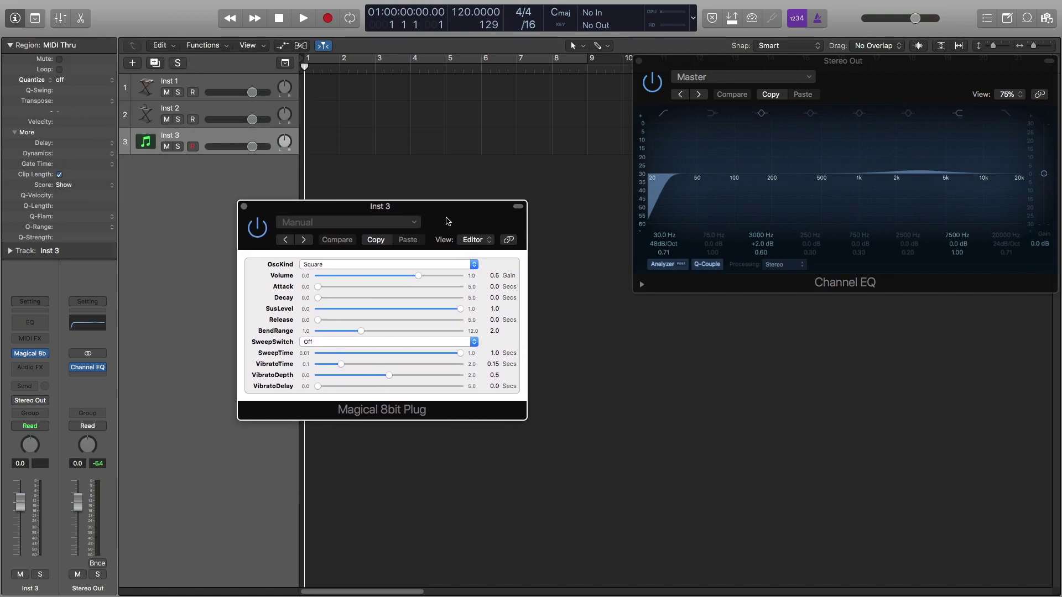
click(429, 263)
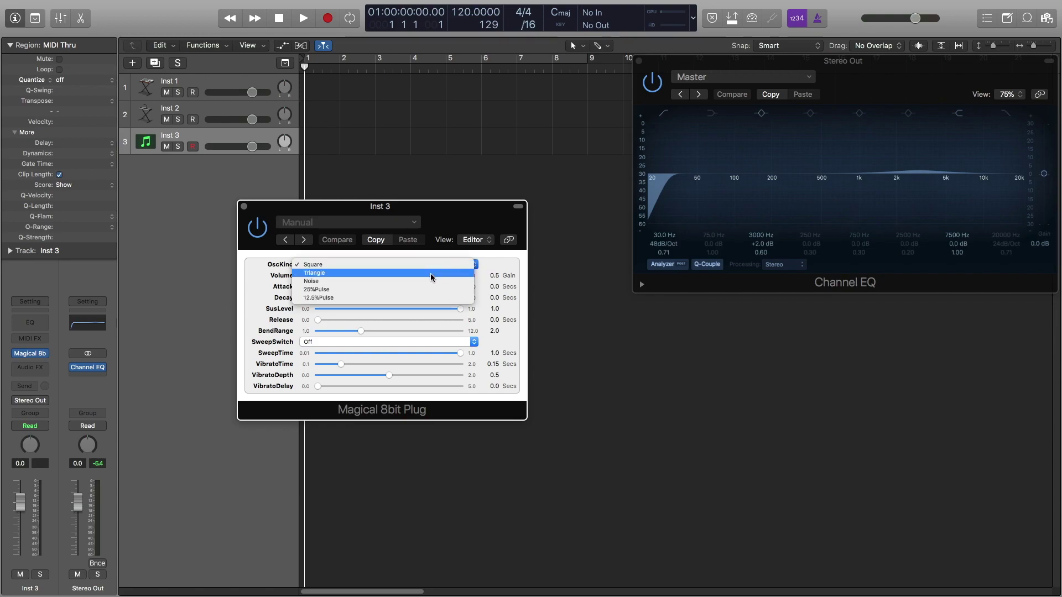
click(433, 273)
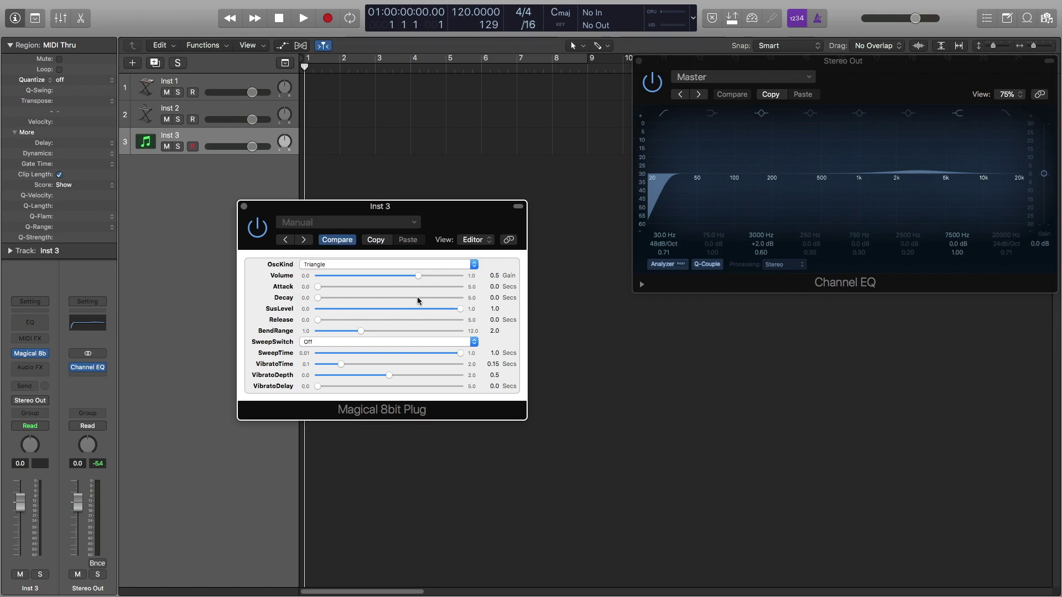
click(416, 343)
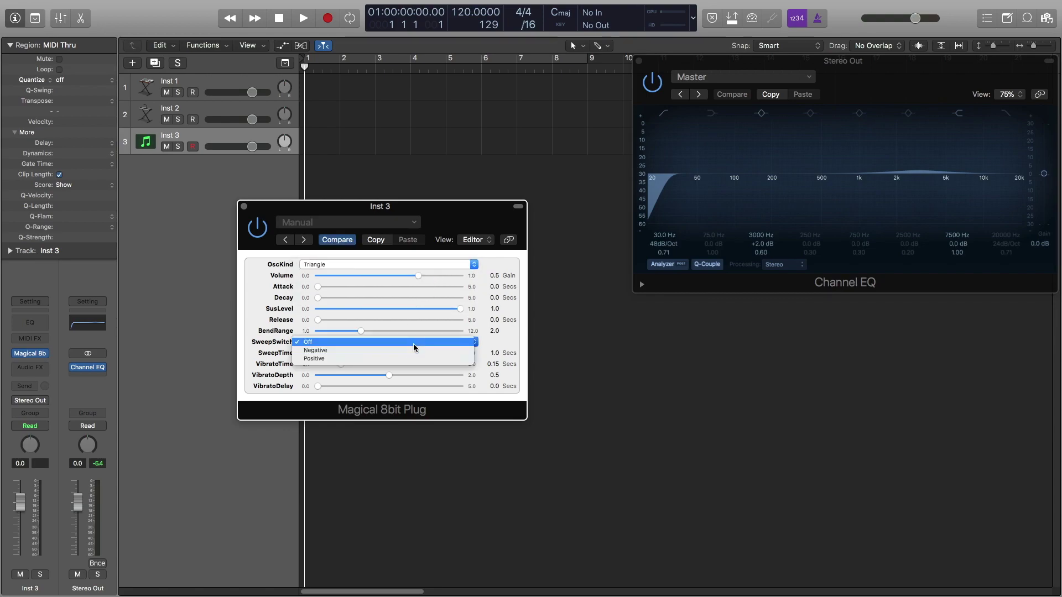
click(415, 348)
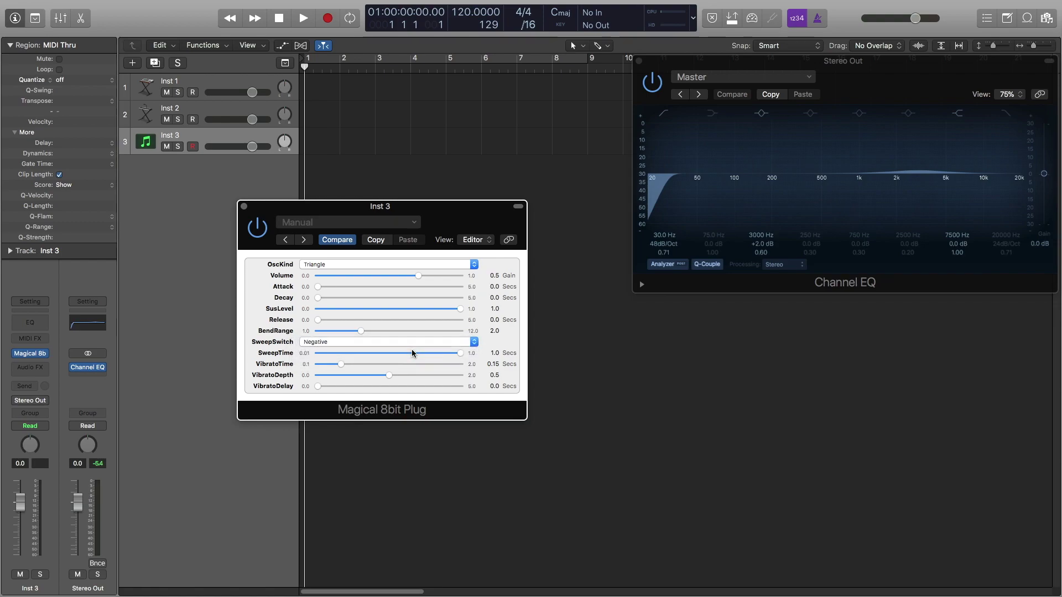
click(244, 206)
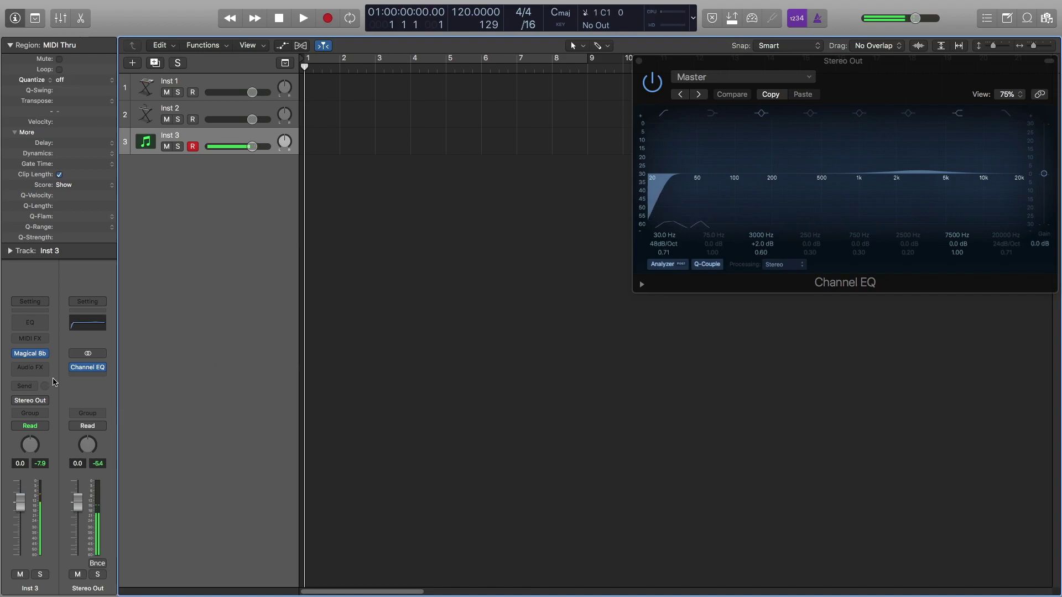
Insert Distortion > Overdrive in mono into Inst 3's Audio FX slot.
click(39, 368)
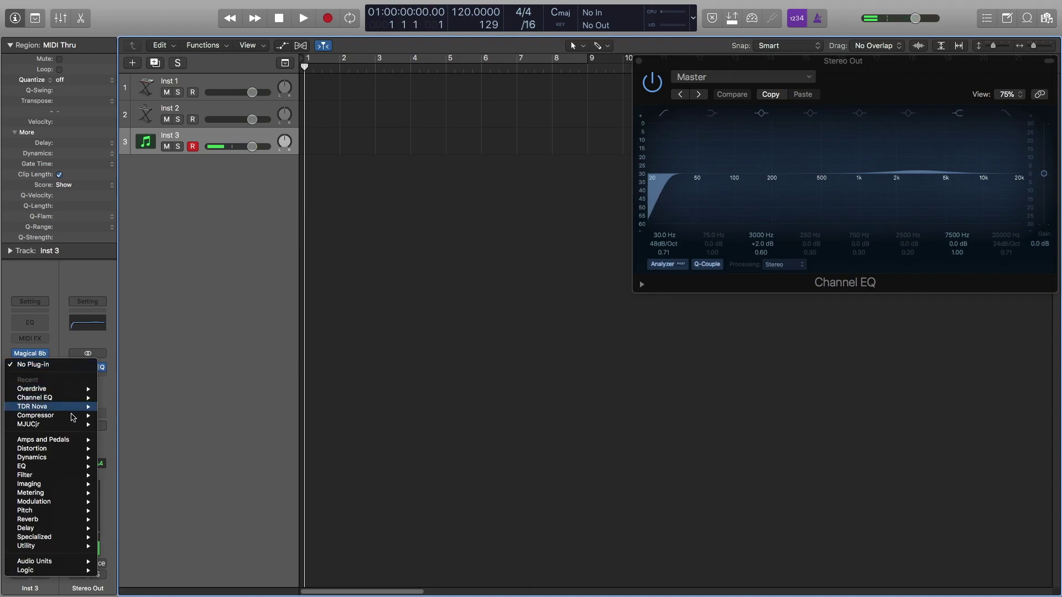
mouse_move(76, 449)
mouse_move(167, 519)
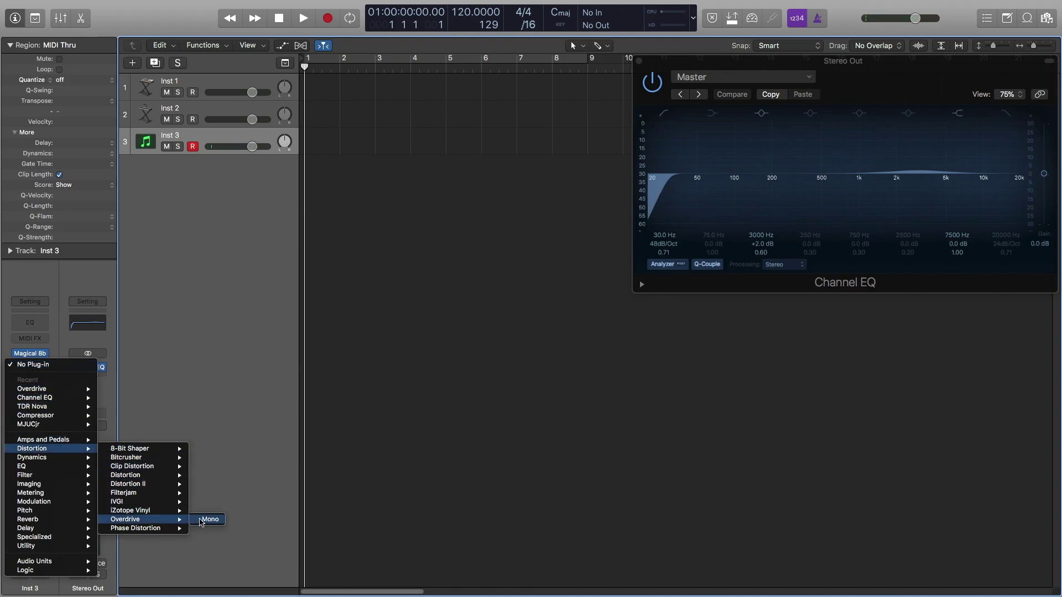
click(209, 520)
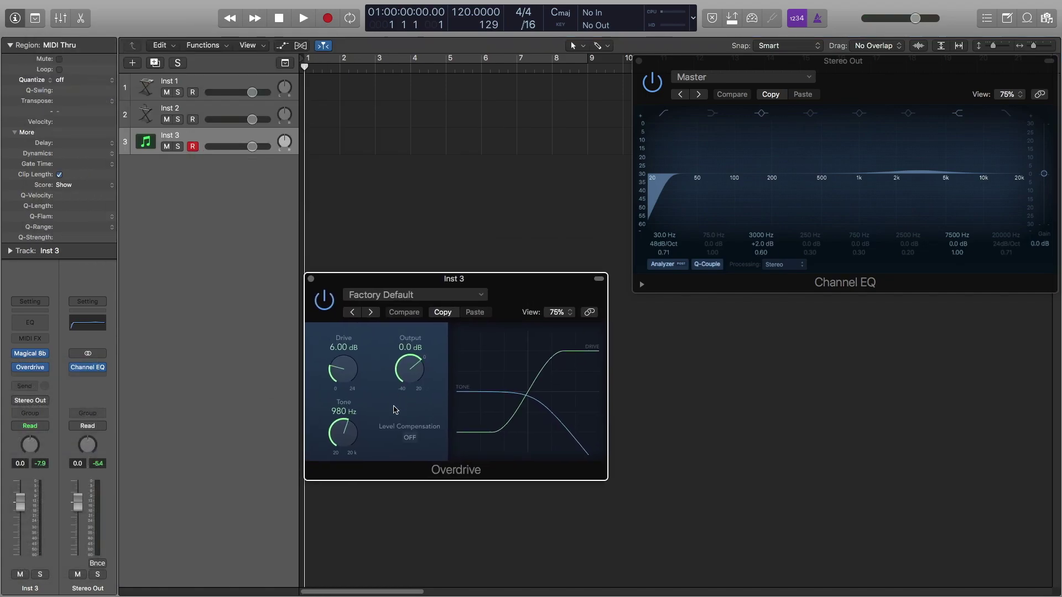
Set Overdrive Tone to 20 Hz and Drive to 24 dB, and enable Level Compensation.
drag(350, 445, 362, 596)
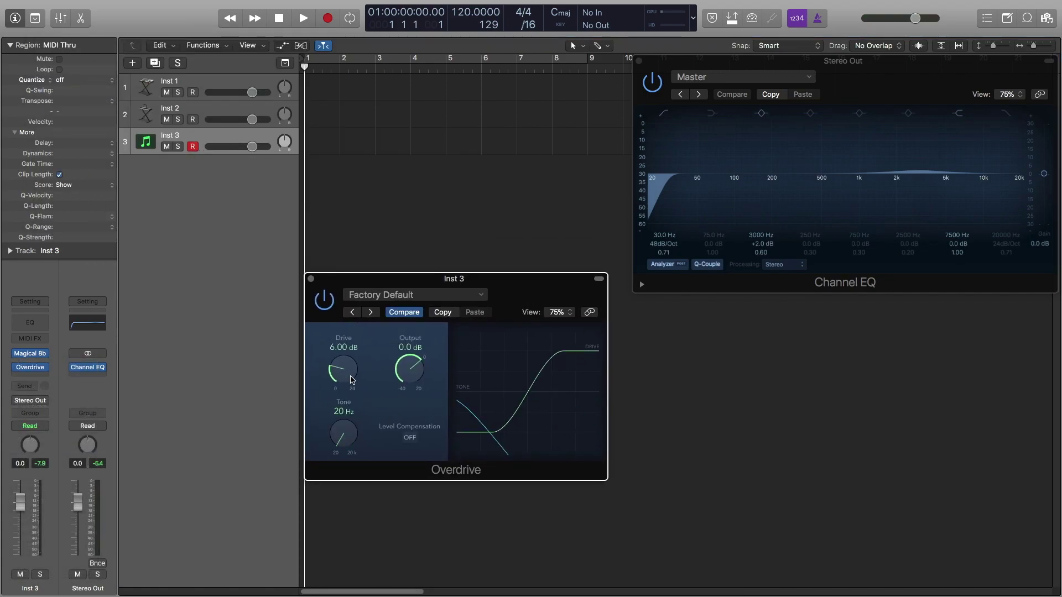
drag(352, 379, 315, 97)
click(409, 438)
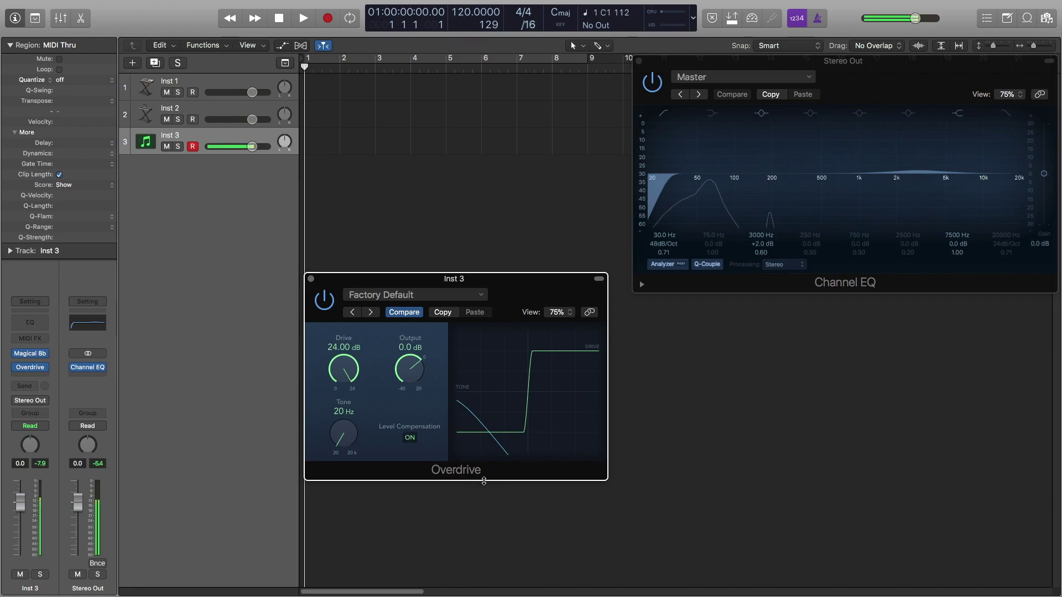